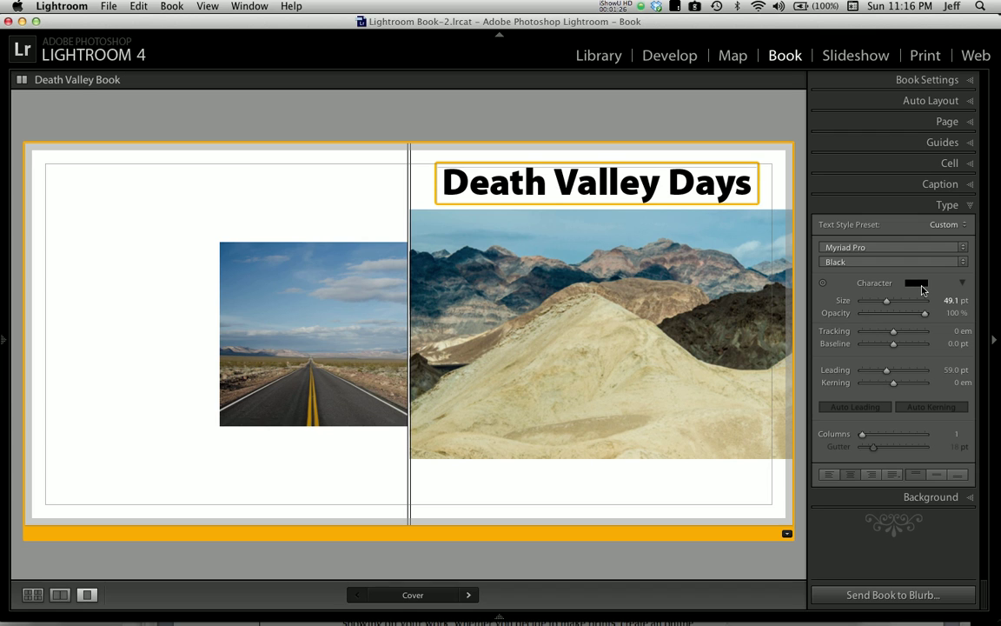
Step: Preview green, blue-violet and cyan title colours, leave it black, then select the whole 'Death Valley Days' title
{"action": "left_click", "coordinate": [923, 289]}
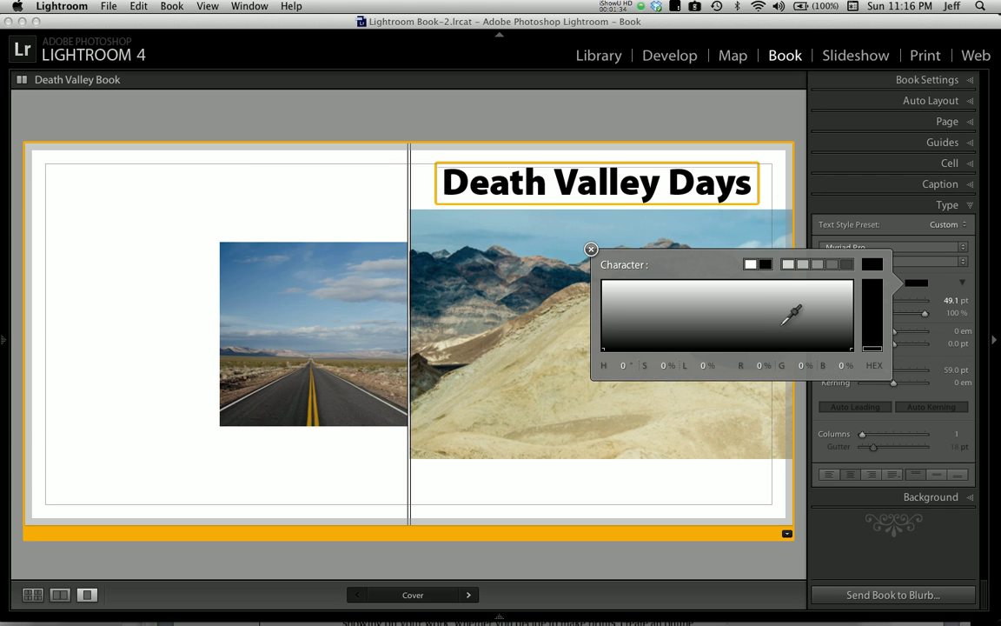
{"action": "mouse_move", "coordinate": [785, 323]}
{"action": "left_mouse_down"}
{"action": "mouse_move", "coordinate": [753, 352]}
{"action": "mouse_move", "coordinate": [759, 344]}
{"action": "mouse_move", "coordinate": [713, 328]}
{"action": "left_mouse_up"}
{"action": "left_click", "coordinate": [700, 334]}
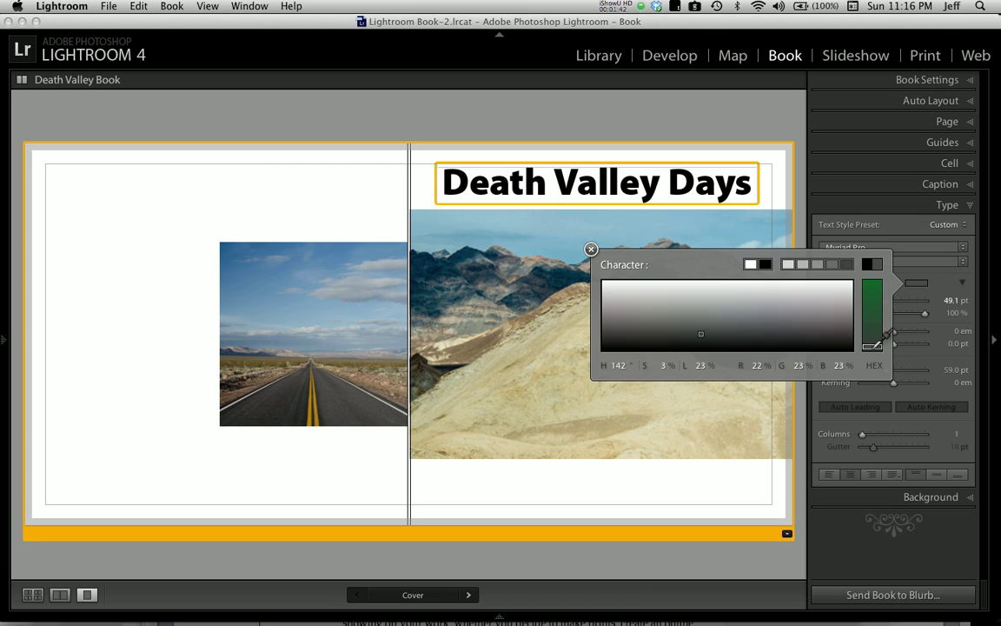
{"action": "left_click_drag", "start_coordinate": [873, 346], "coordinate": [872, 292]}
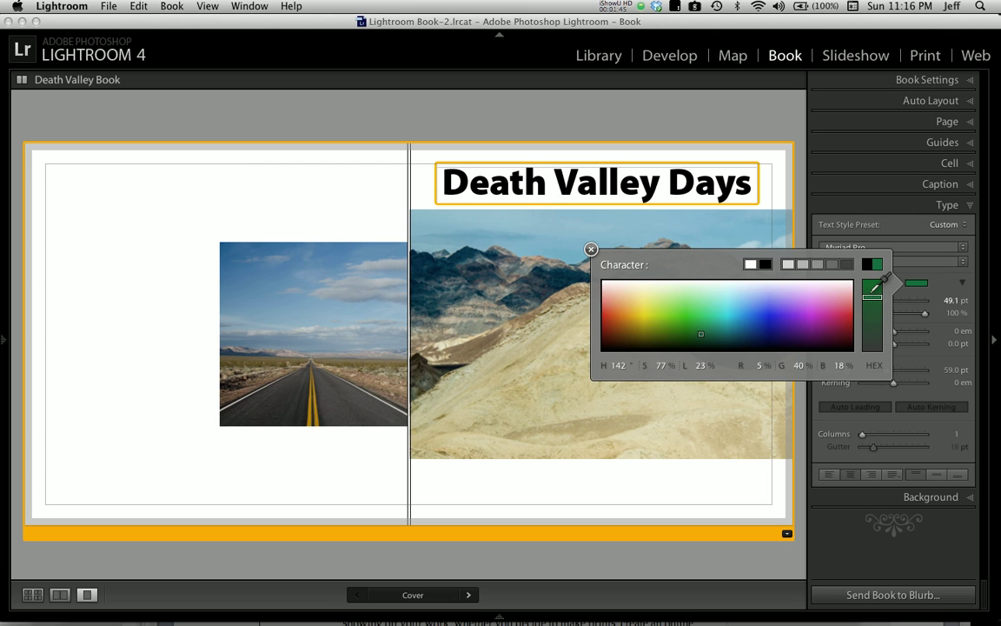
{"action": "left_click", "coordinate": [772, 315]}
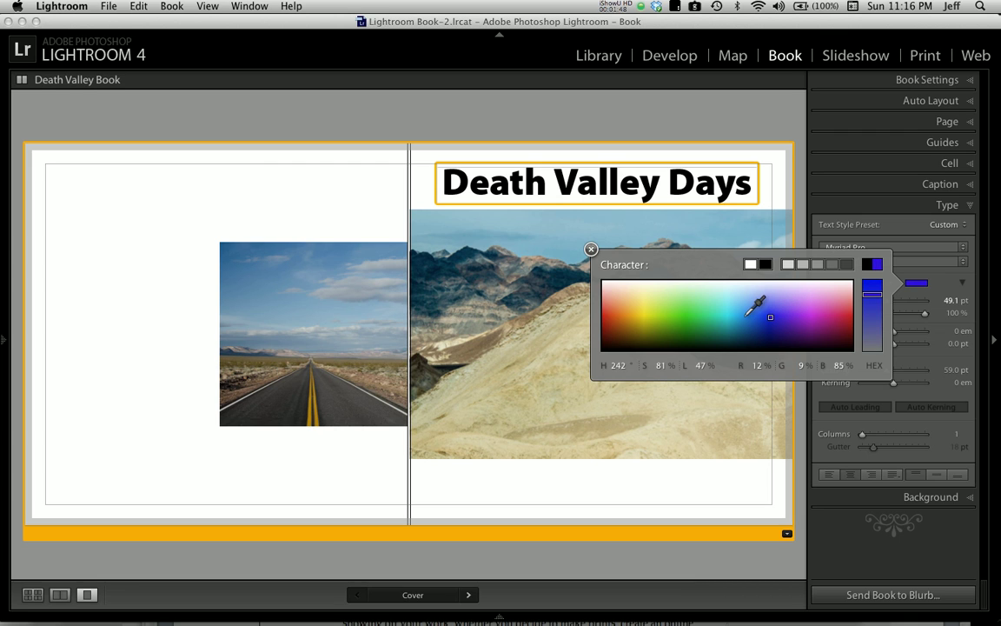
{"action": "left_click", "coordinate": [737, 316]}
{"action": "left_click", "coordinate": [703, 319]}
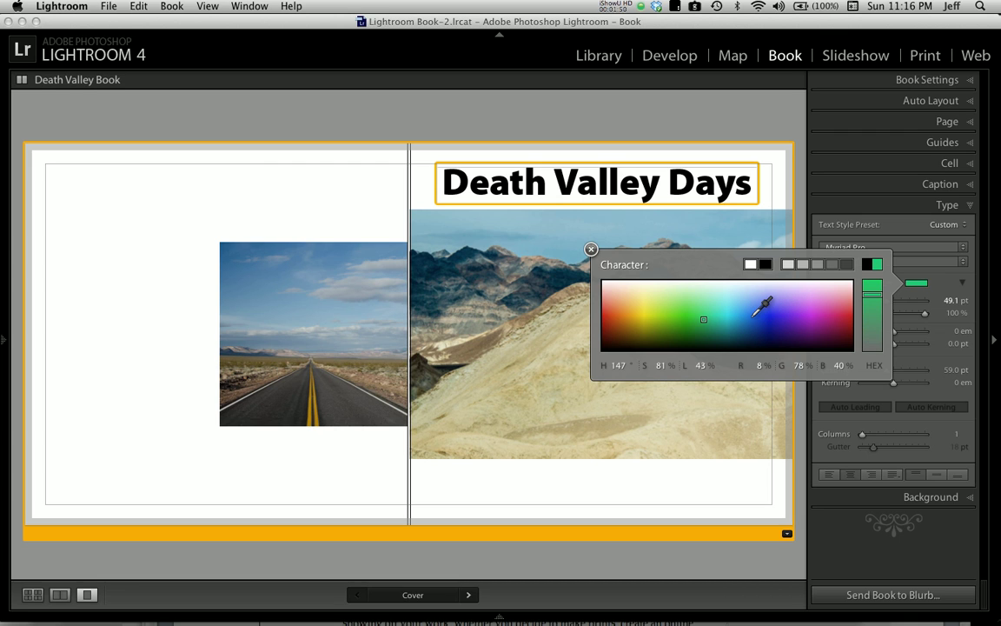
{"action": "left_click", "coordinate": [591, 249]}
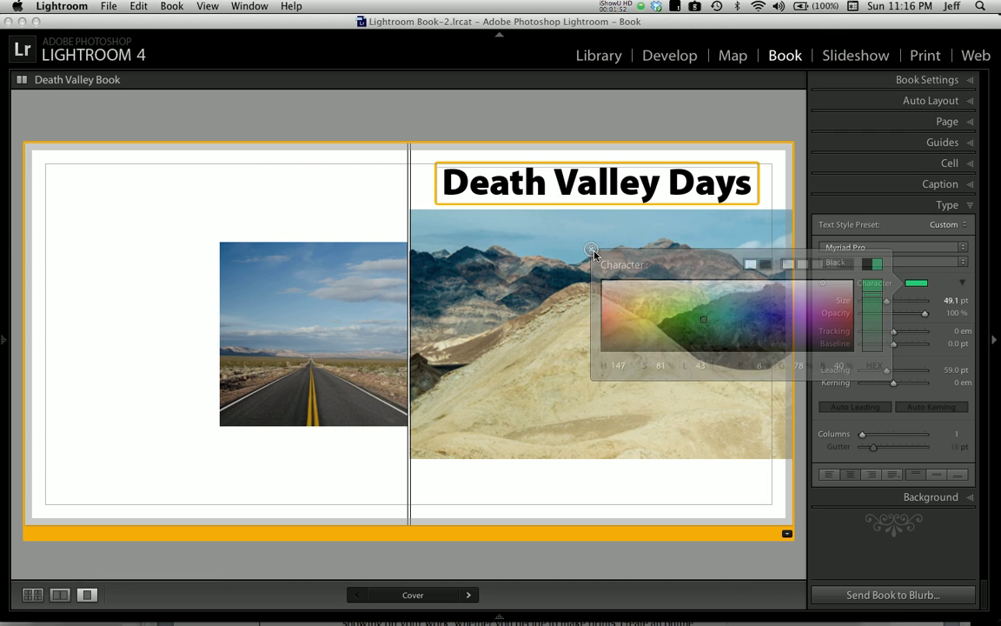
{"action": "left_click_drag", "start_coordinate": [752, 184], "coordinate": [421, 194]}
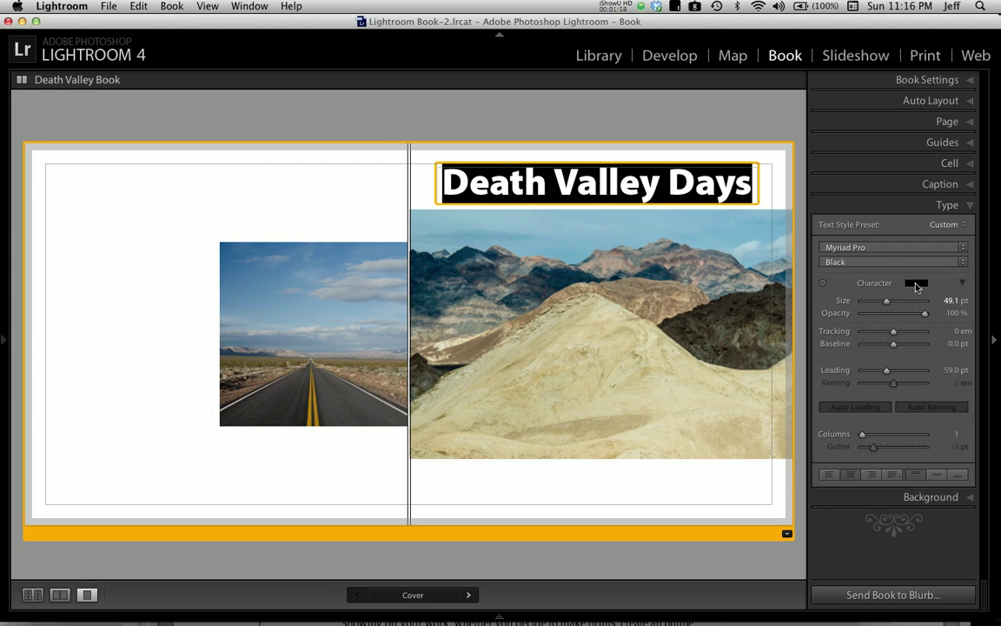
Step: Try blue and yellow-green, then sample the photo's hillside to make the title olive-brown (H 46, S 26%, L 24%)
{"action": "left_click", "coordinate": [917, 285]}
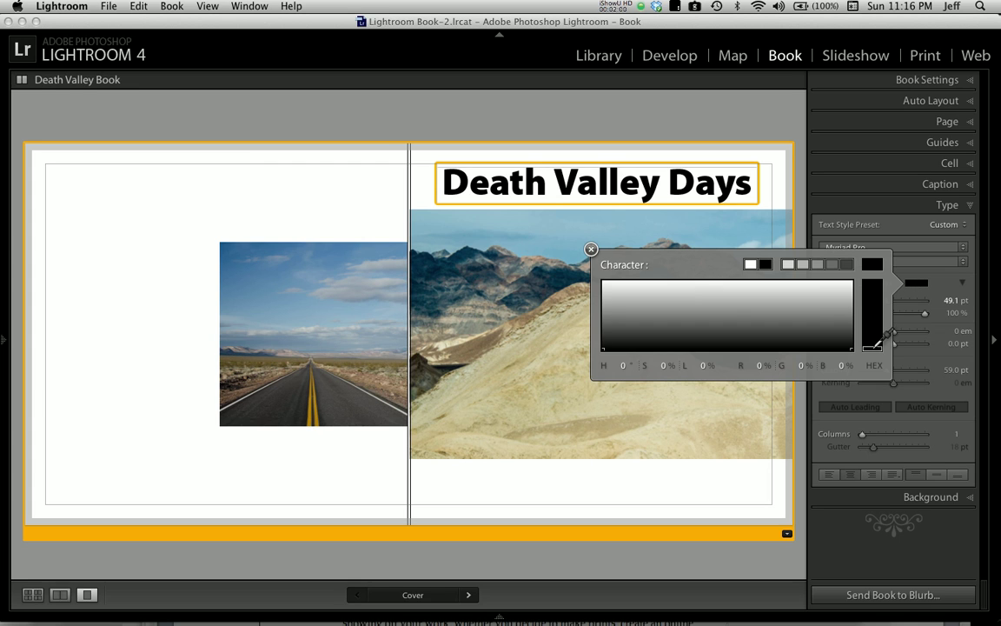
{"action": "left_click_drag", "start_coordinate": [879, 325], "coordinate": [889, 280]}
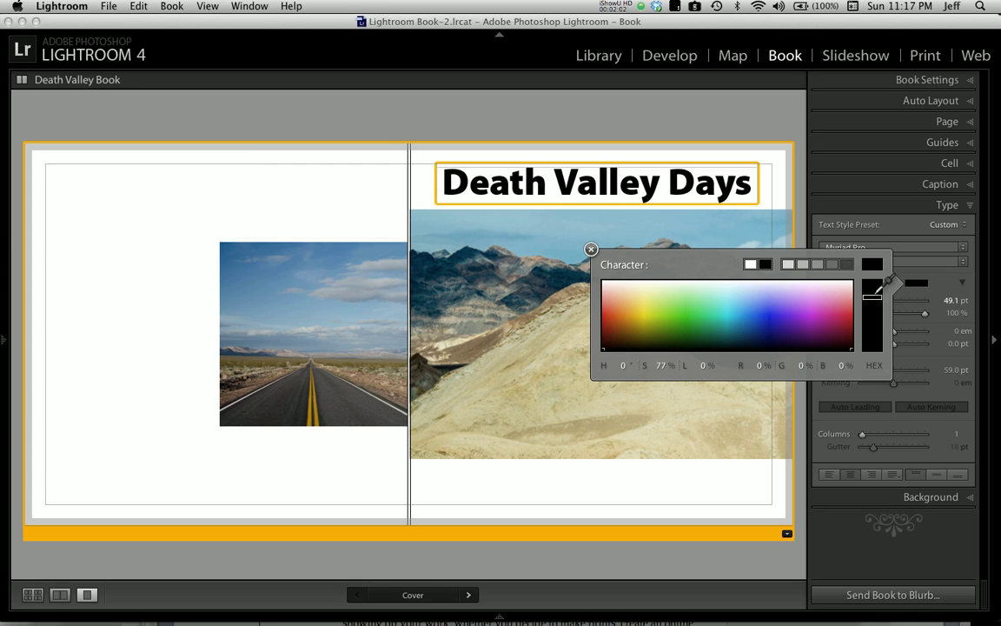
{"action": "left_click", "coordinate": [763, 312]}
{"action": "mouse_move", "coordinate": [763, 312]}
{"action": "left_mouse_down"}
{"action": "mouse_move", "coordinate": [646, 320]}
{"action": "mouse_move", "coordinate": [674, 336]}
{"action": "left_mouse_up"}
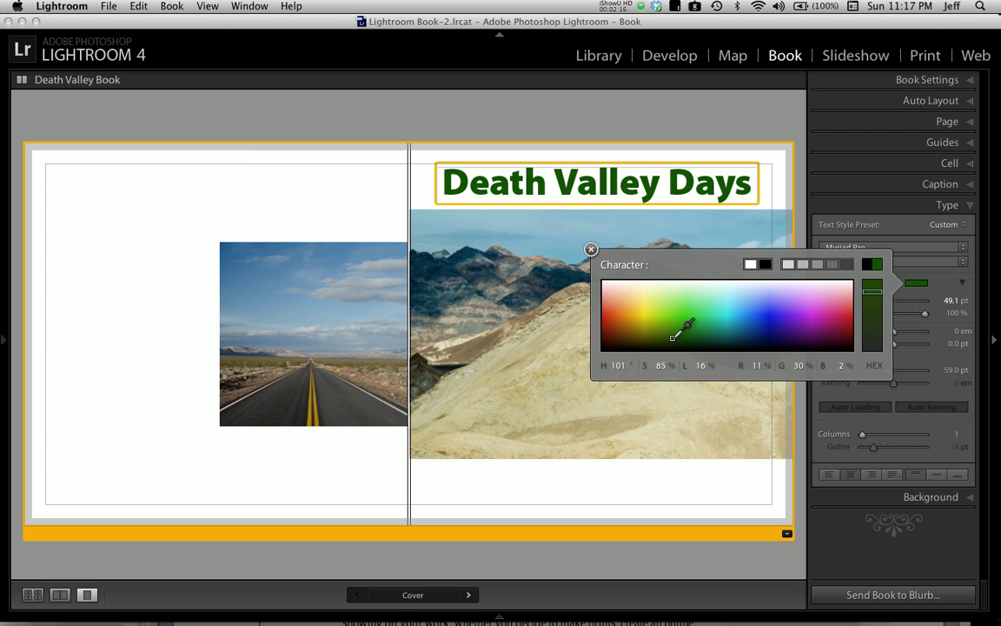
{"action": "left_click_drag", "start_coordinate": [674, 336], "coordinate": [685, 339]}
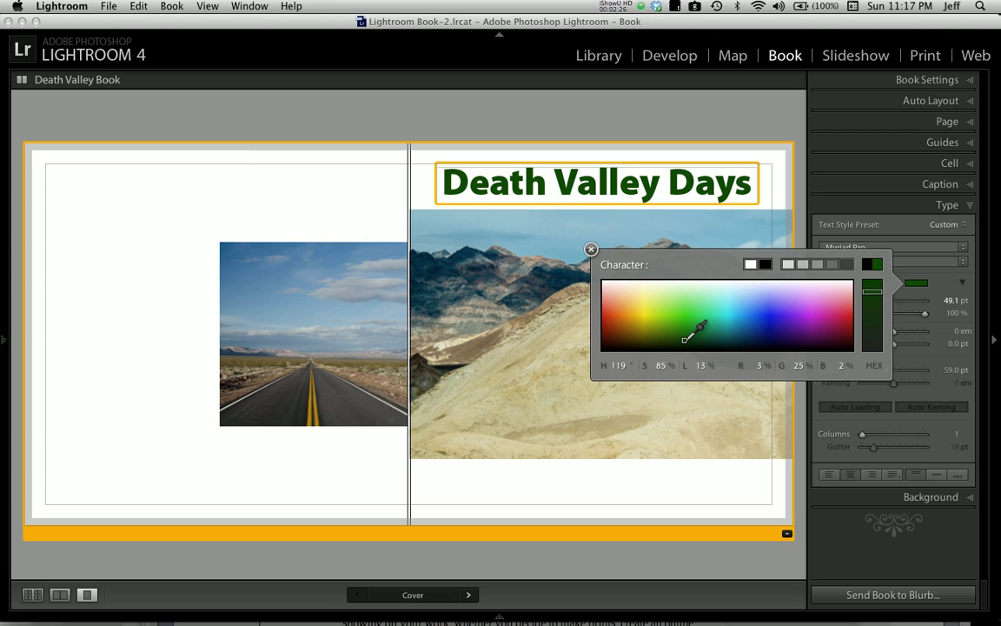
{"action": "mouse_move", "coordinate": [685, 339]}
{"action": "left_mouse_down"}
{"action": "mouse_move", "coordinate": [681, 327]}
{"action": "mouse_move", "coordinate": [615, 346]}
{"action": "mouse_move", "coordinate": [491, 331]}
{"action": "mouse_move", "coordinate": [544, 351]}
{"action": "mouse_move", "coordinate": [497, 316]}
{"action": "mouse_move", "coordinate": [473, 347]}
{"action": "mouse_move", "coordinate": [407, 341]}
{"action": "mouse_move", "coordinate": [490, 397]}
{"action": "mouse_move", "coordinate": [490, 426]}
{"action": "left_mouse_up"}
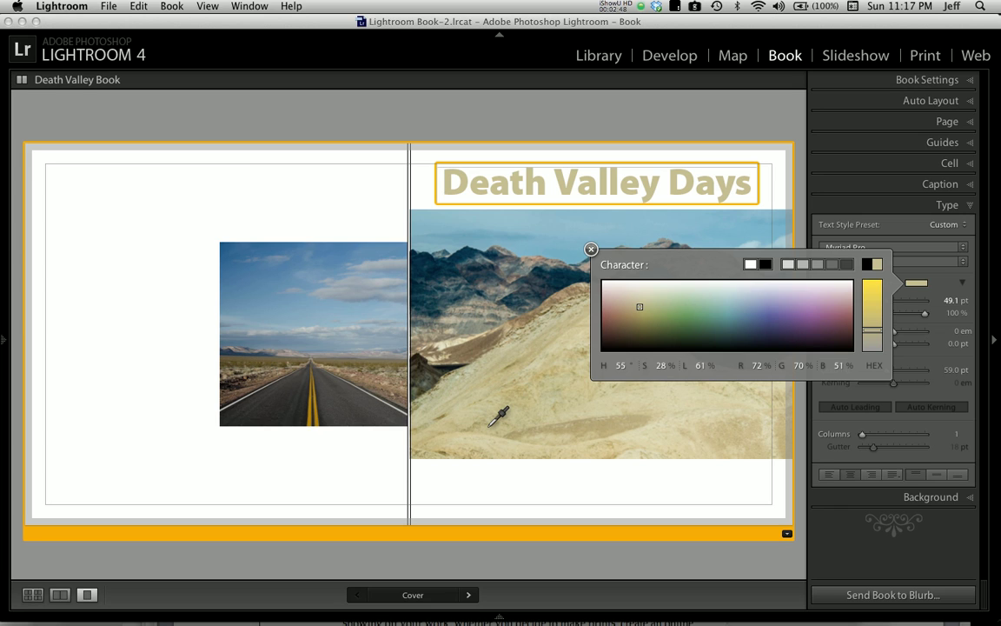
{"action": "mouse_move", "coordinate": [490, 426]}
{"action": "left_mouse_down"}
{"action": "mouse_move", "coordinate": [395, 344]}
{"action": "mouse_move", "coordinate": [424, 320]}
{"action": "mouse_move", "coordinate": [470, 354]}
{"action": "mouse_move", "coordinate": [428, 314]}
{"action": "mouse_move", "coordinate": [416, 328]}
{"action": "mouse_move", "coordinate": [446, 376]}
{"action": "mouse_move", "coordinate": [398, 344]}
{"action": "mouse_move", "coordinate": [437, 384]}
{"action": "mouse_move", "coordinate": [433, 392]}
{"action": "left_mouse_up"}
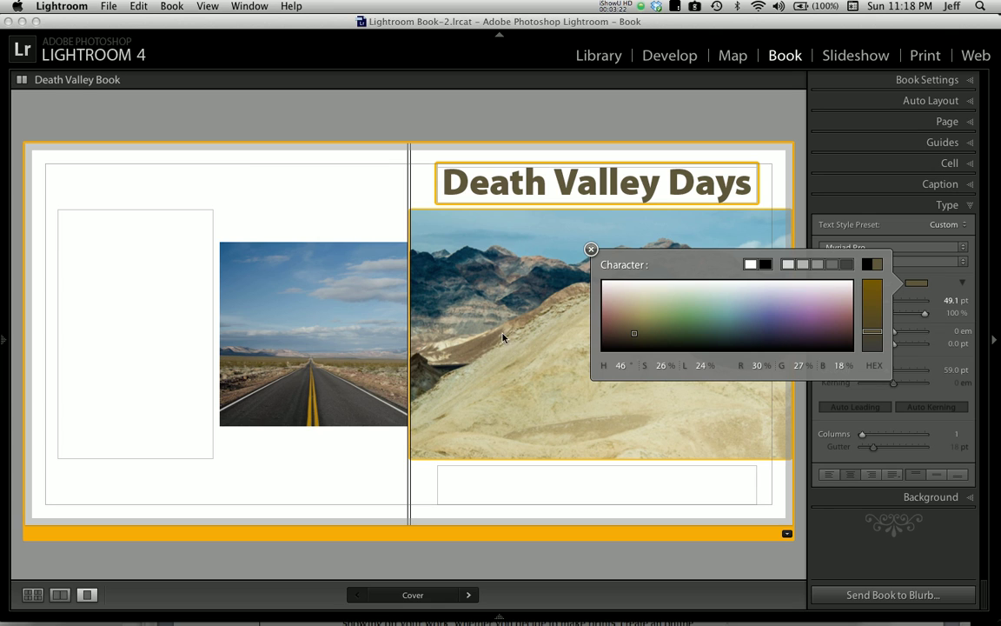
Step: Close the colour picker and deselect the title to view its dark olive-brown colour
{"action": "left_click", "coordinate": [591, 249]}
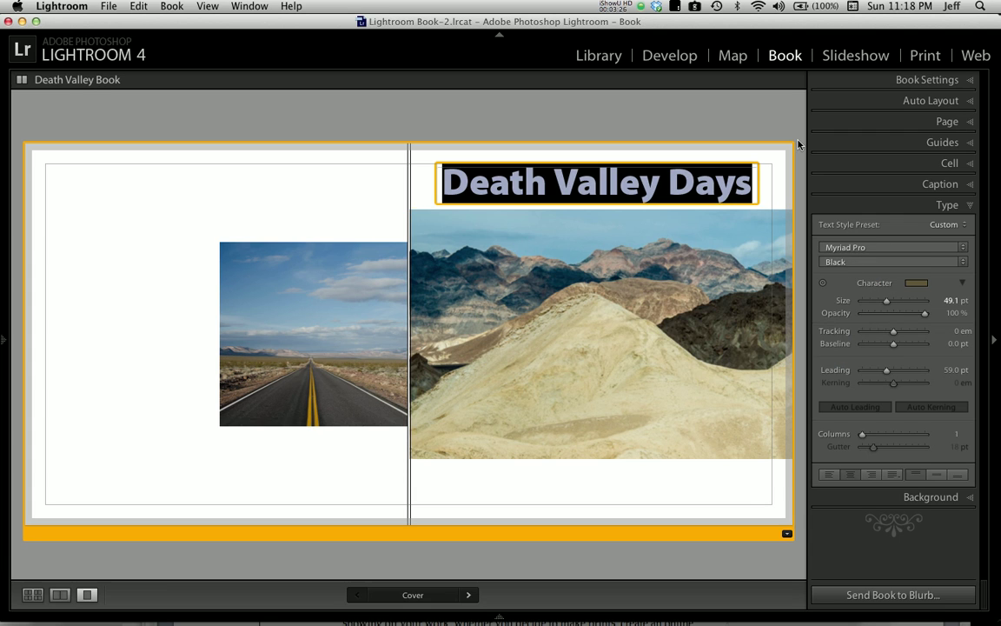
{"action": "left_click", "coordinate": [771, 187]}
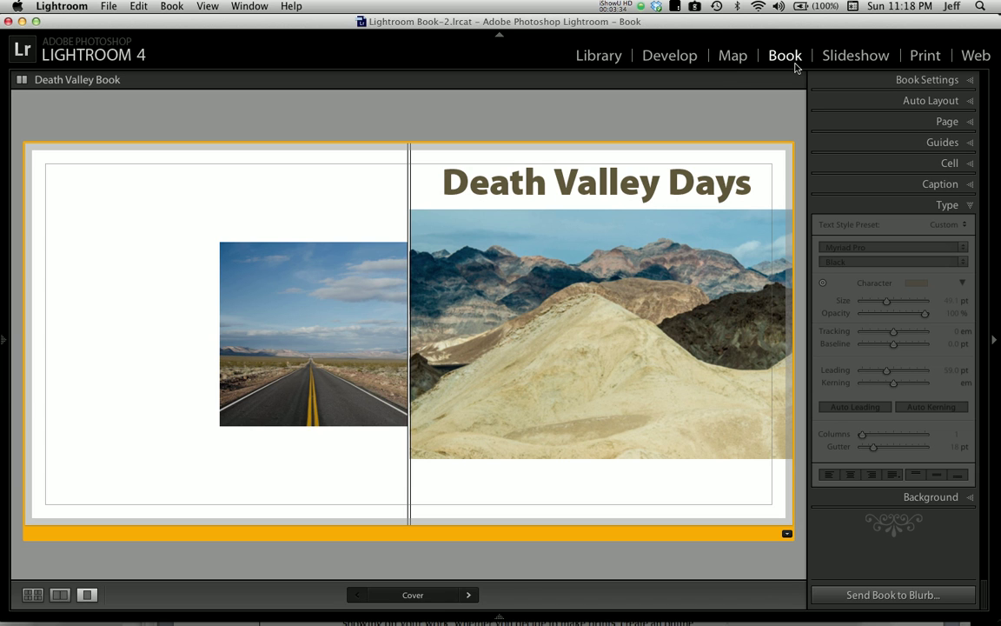
Step: Switch to Print, place the red firecrackers photo from Chinatown Picks, and hide the left panel
{"action": "left_click", "coordinate": [920, 57]}
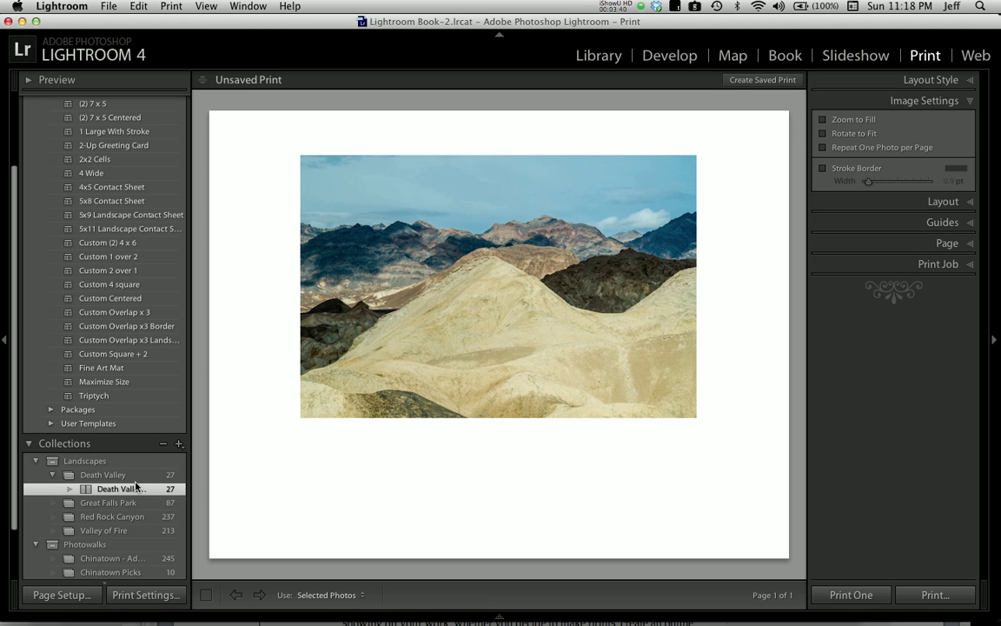
{"action": "left_click", "coordinate": [106, 573]}
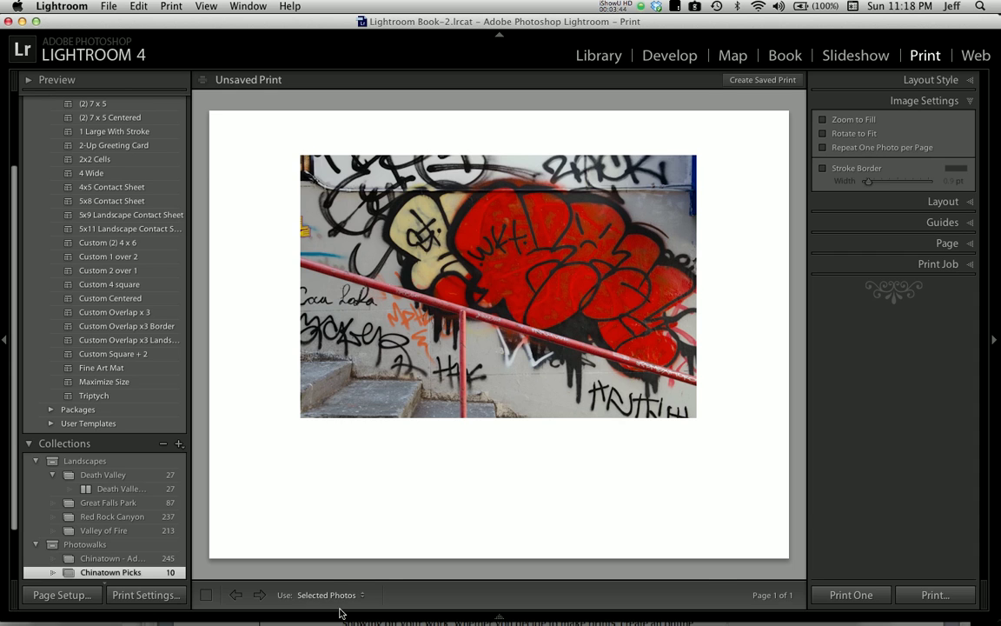
{"action": "mouse_move", "coordinate": [341, 619]}
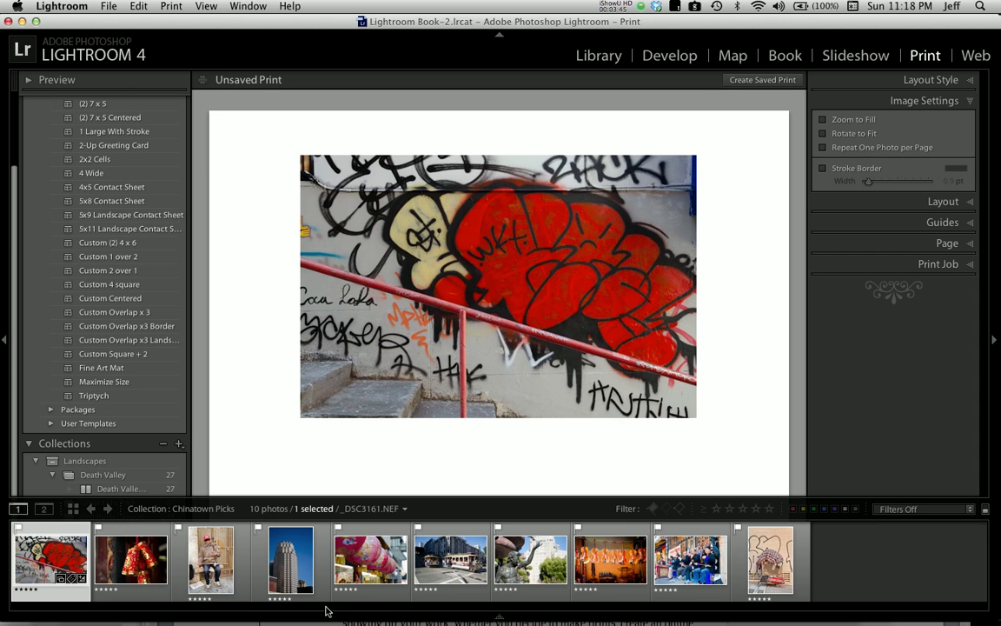
{"action": "left_click", "coordinate": [136, 566]}
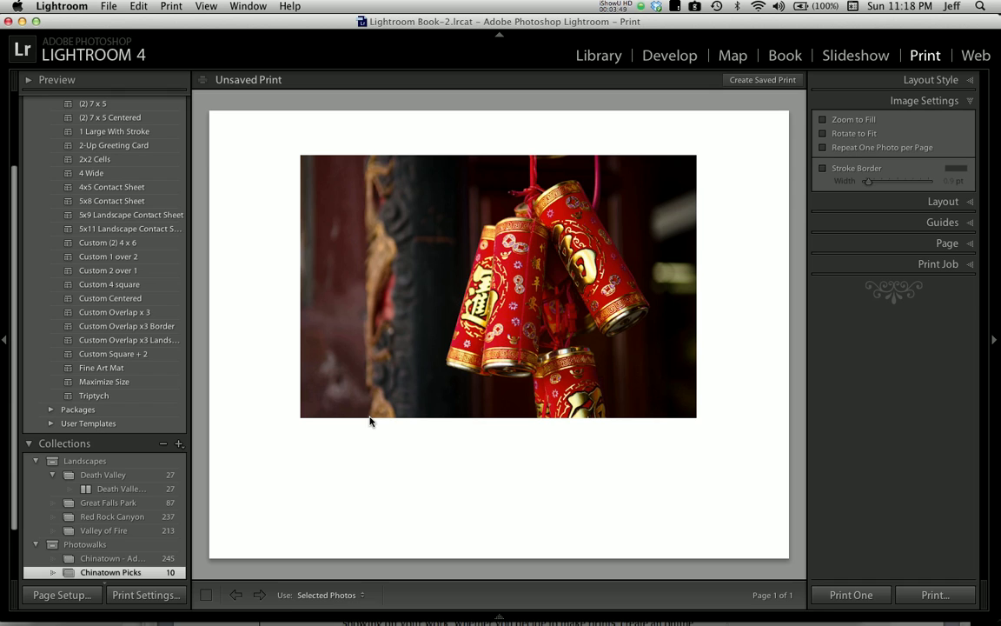
{"action": "left_click", "coordinate": [4, 347]}
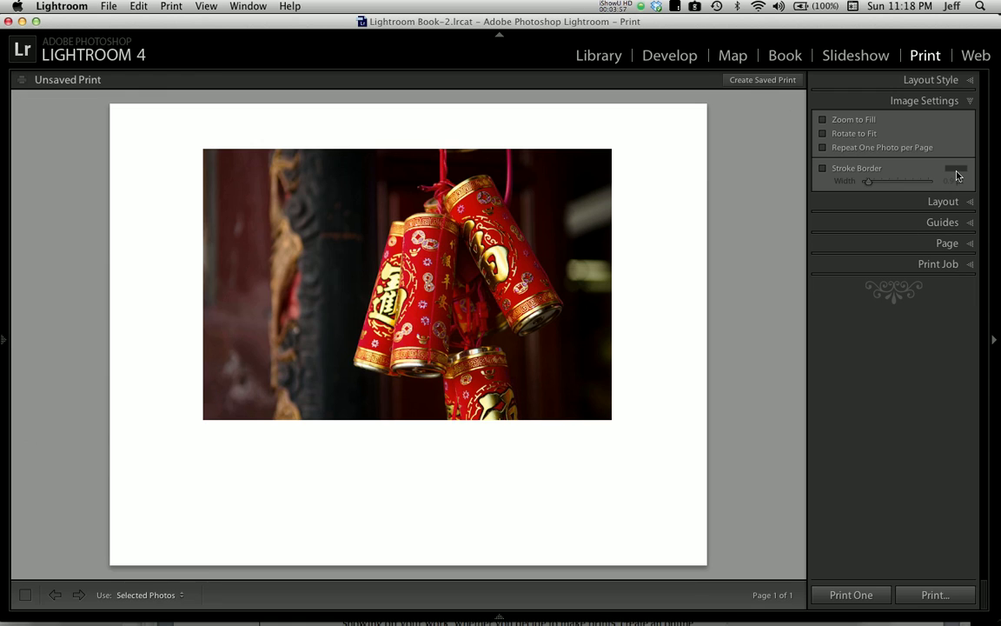
Step: Add a 6.7 pt Stroke Border in a yellow-gold sampled from the firecrackers photo
{"action": "left_click", "coordinate": [823, 170]}
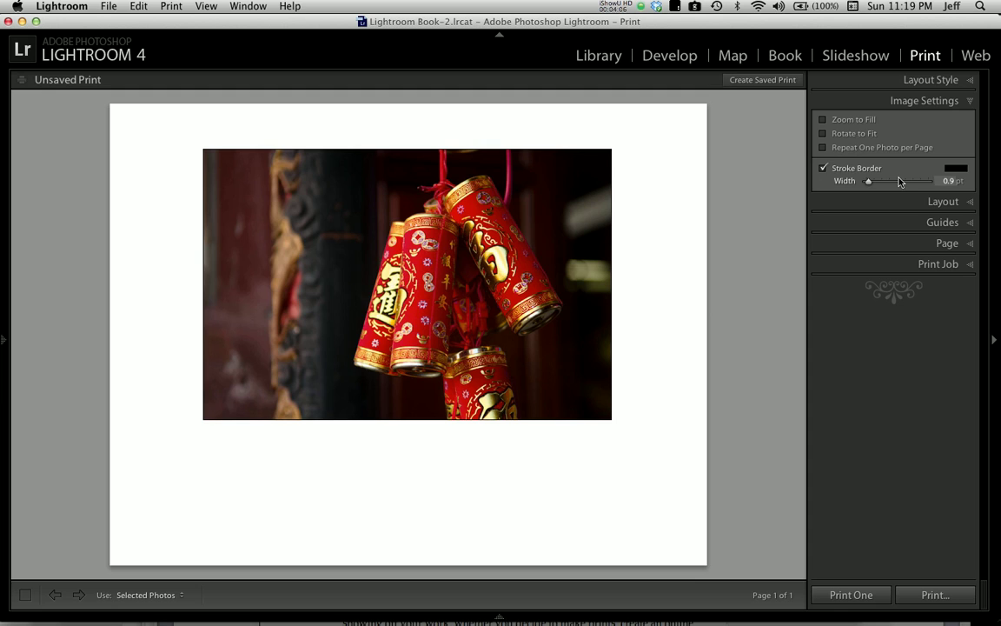
{"action": "left_click", "coordinate": [957, 171]}
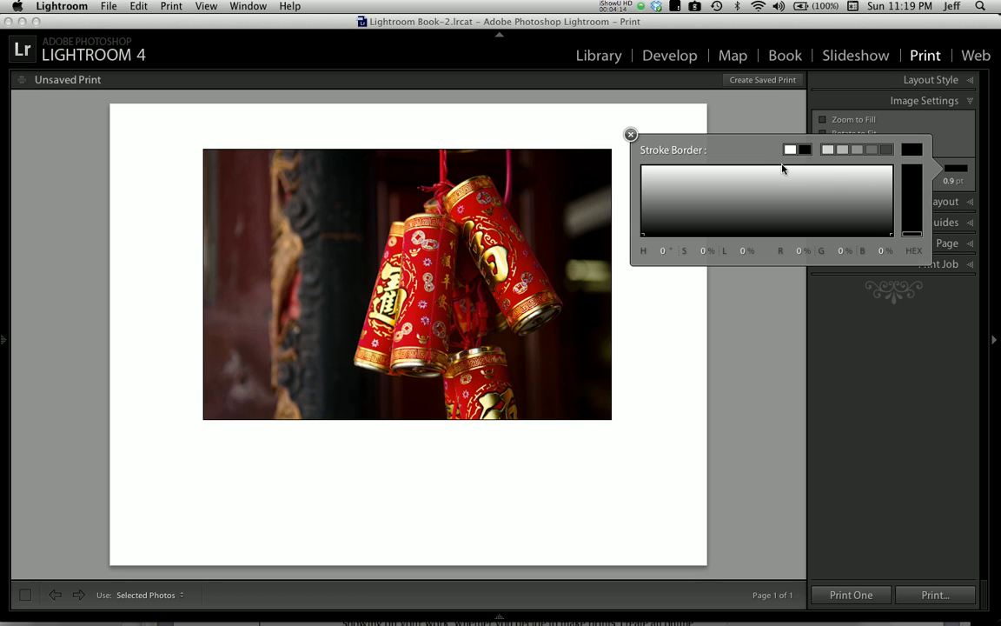
{"action": "mouse_move", "coordinate": [720, 206]}
{"action": "left_mouse_down"}
{"action": "mouse_move", "coordinate": [556, 250]}
{"action": "mouse_move", "coordinate": [457, 219]}
{"action": "mouse_move", "coordinate": [405, 299]}
{"action": "mouse_move", "coordinate": [339, 261]}
{"action": "left_mouse_up"}
{"action": "mouse_move", "coordinate": [451, 234]}
{"action": "left_mouse_down"}
{"action": "mouse_move", "coordinate": [461, 240]}
{"action": "mouse_move", "coordinate": [452, 252]}
{"action": "mouse_move", "coordinate": [530, 253]}
{"action": "mouse_move", "coordinate": [644, 159]}
{"action": "left_mouse_up"}
{"action": "left_click", "coordinate": [631, 134]}
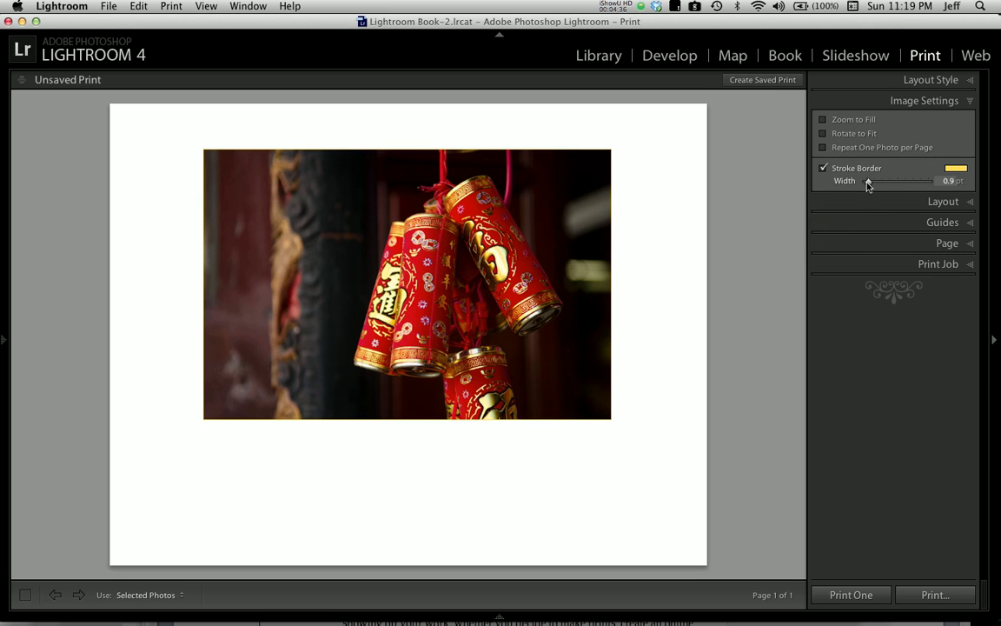
{"action": "left_click_drag", "start_coordinate": [868, 181], "coordinate": [887, 187]}
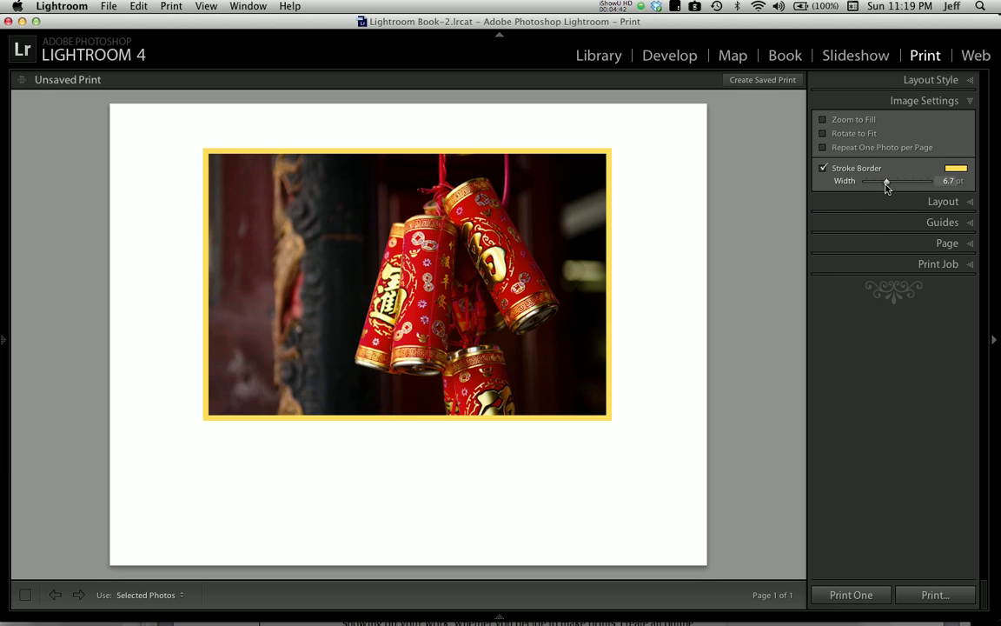
{"action": "left_click_drag", "start_coordinate": [887, 188], "coordinate": [887, 188]}
Step: Enable Page Background Color and sample a dark charcoal-brown (H 340, S 3%, L 17%) from the photo
{"action": "left_click", "coordinate": [946, 201]}
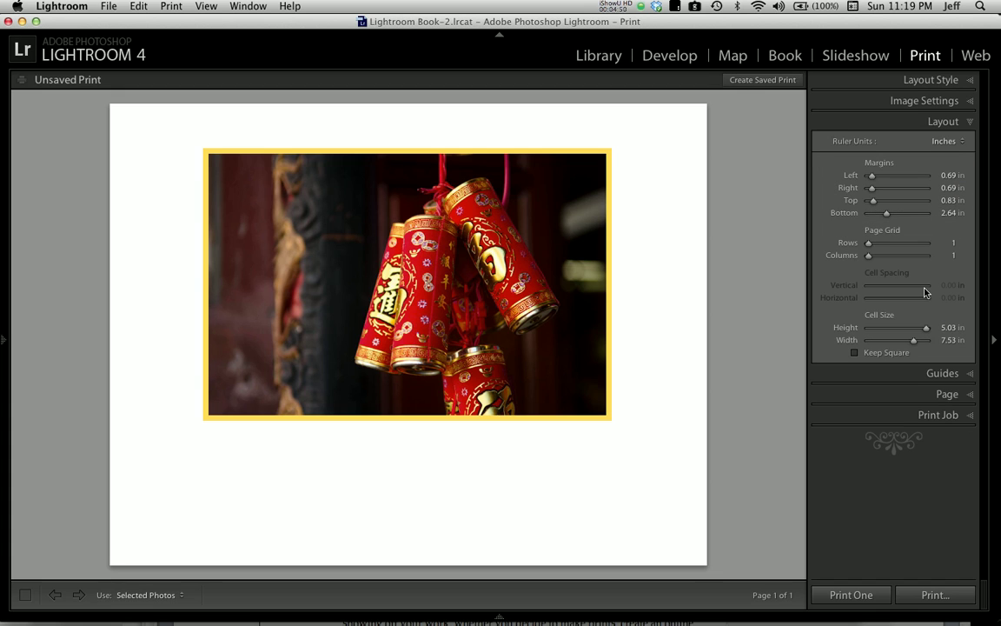
{"action": "left_click", "coordinate": [929, 393]}
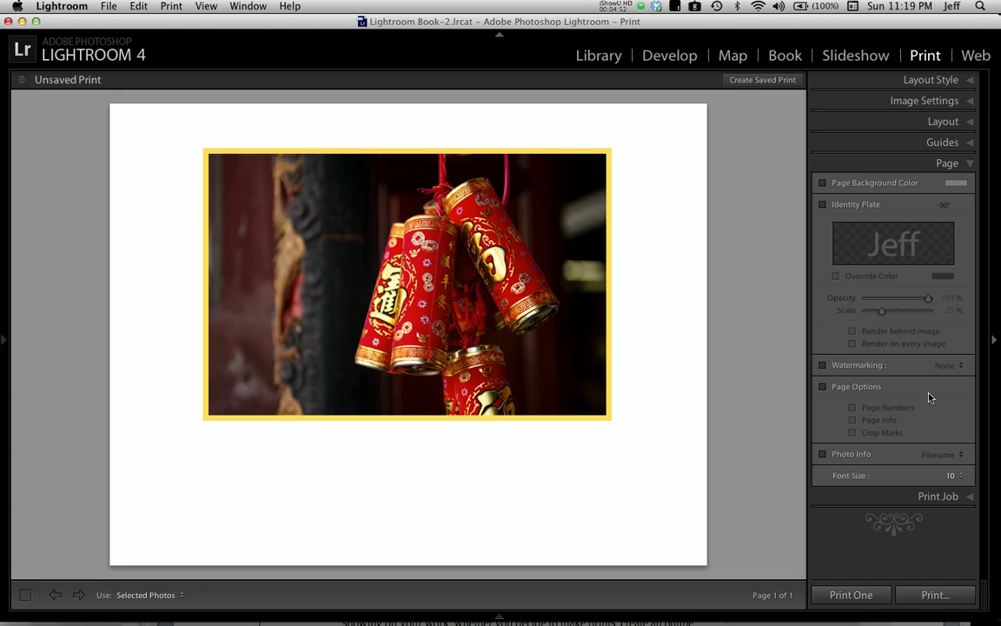
{"action": "left_click", "coordinate": [885, 188]}
{"action": "left_click", "coordinate": [956, 183]}
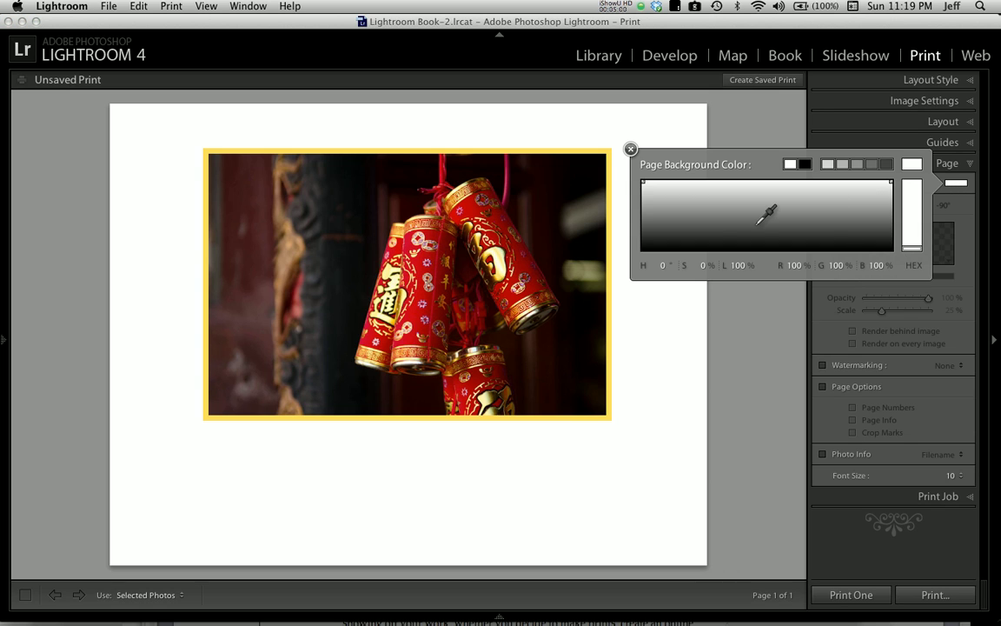
{"action": "left_click_drag", "start_coordinate": [737, 214], "coordinate": [582, 348]}
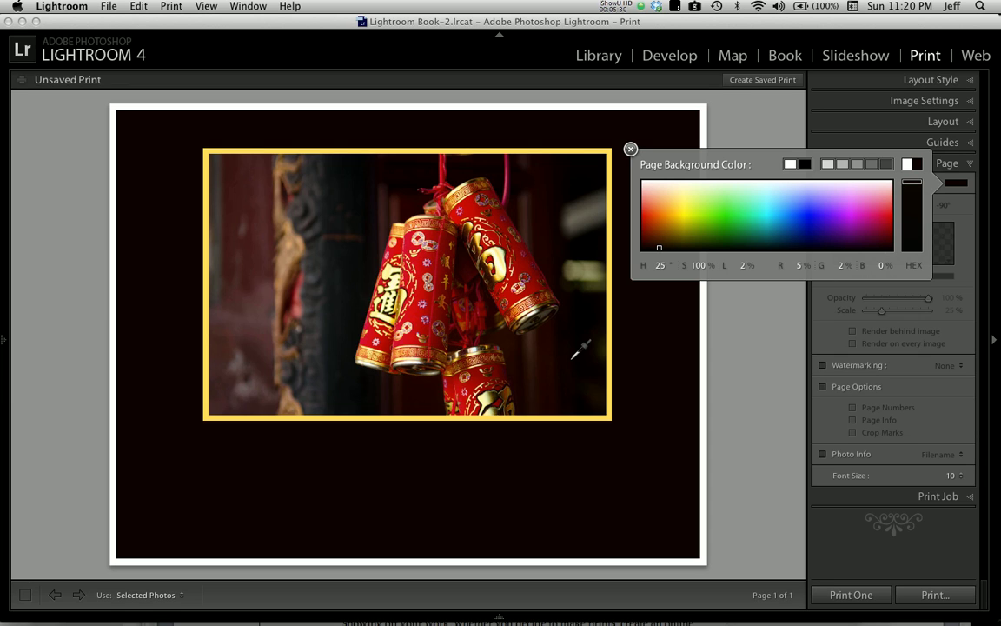
{"action": "left_click_drag", "start_coordinate": [573, 352], "coordinate": [309, 396]}
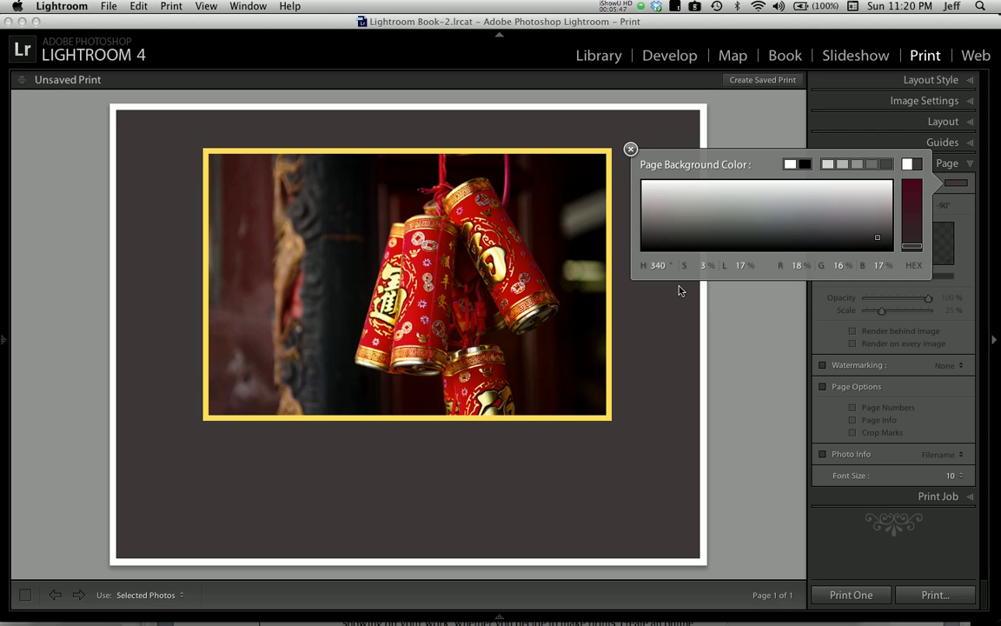
{"action": "left_click", "coordinate": [631, 149]}
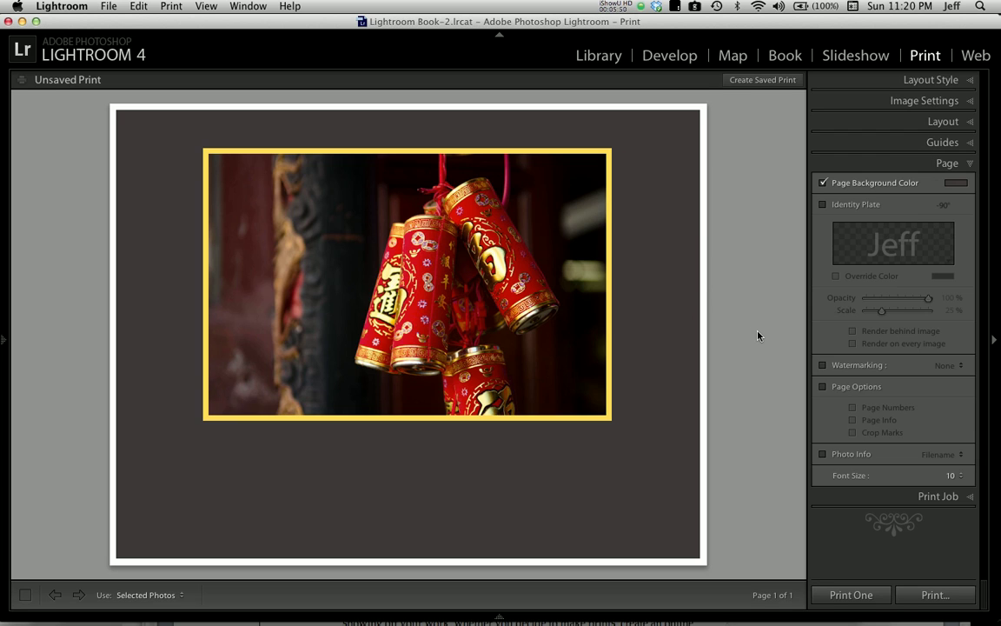